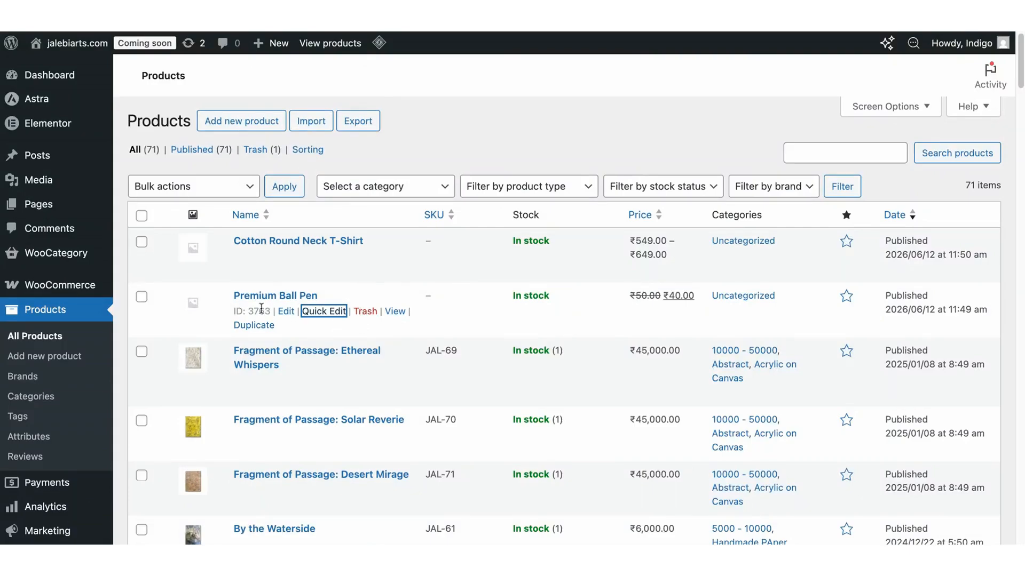
drag(233, 296, 318, 296)
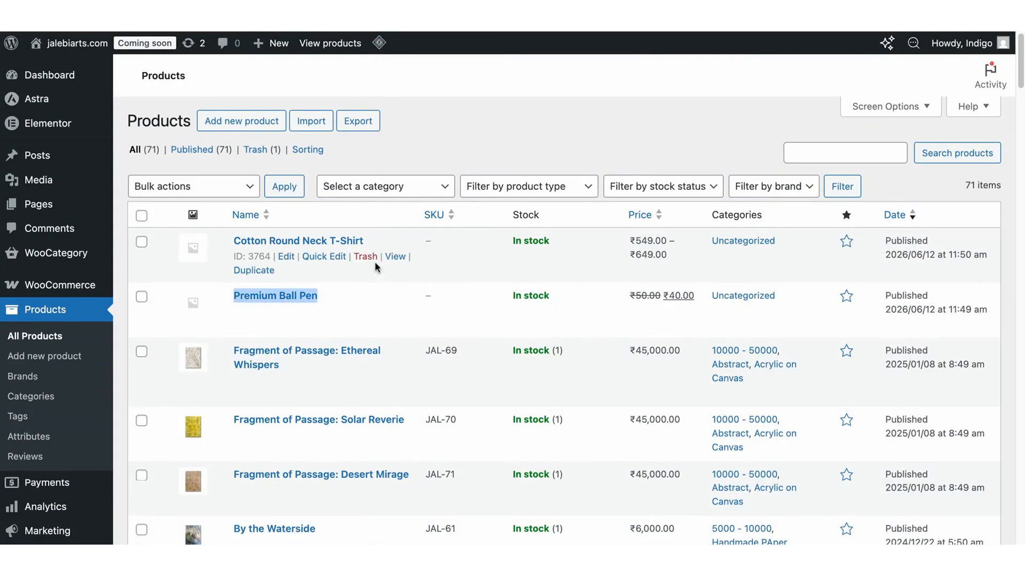
drag(365, 242, 233, 247)
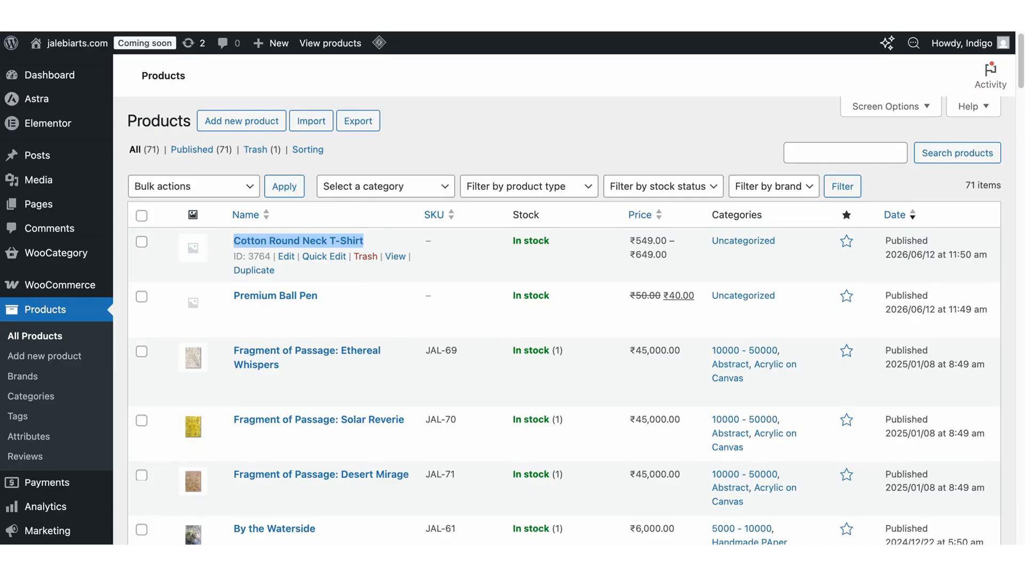
click(389, 288)
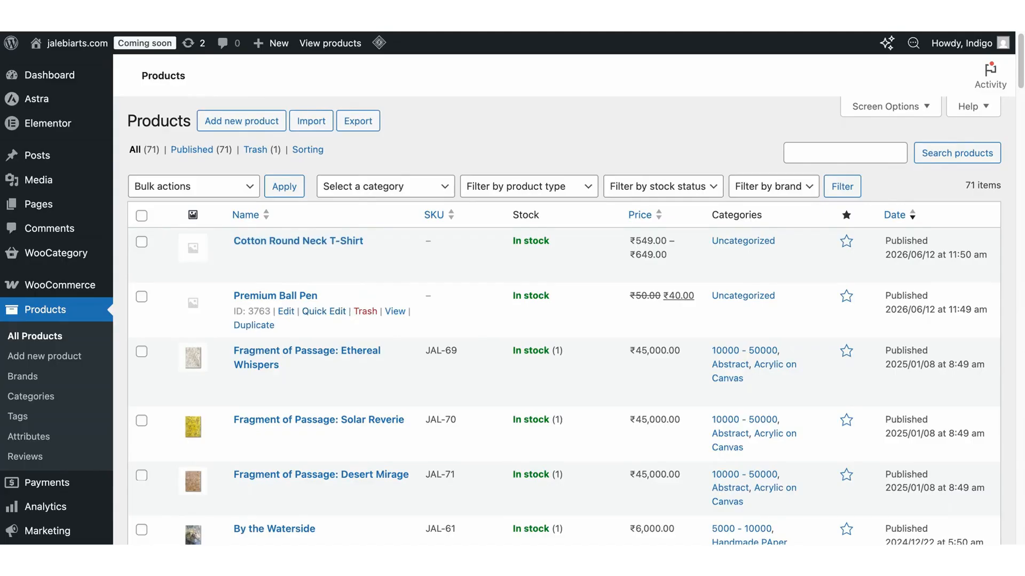
Step: Open the Premium Ball Pen for quick editing and clear its sale price
click(325, 312)
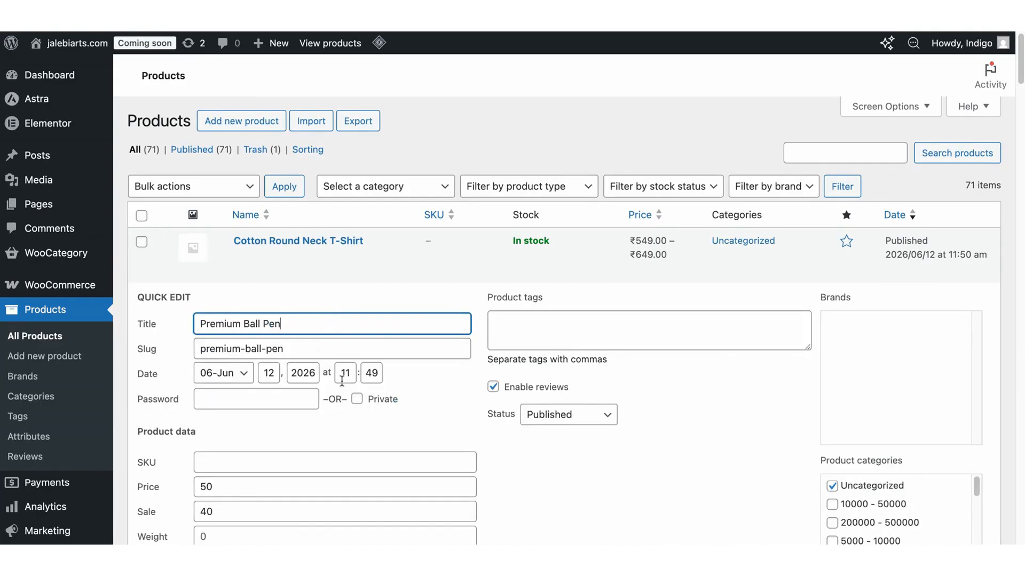
scroll(342, 382, down, 1)
scroll(512, 304, down, 2)
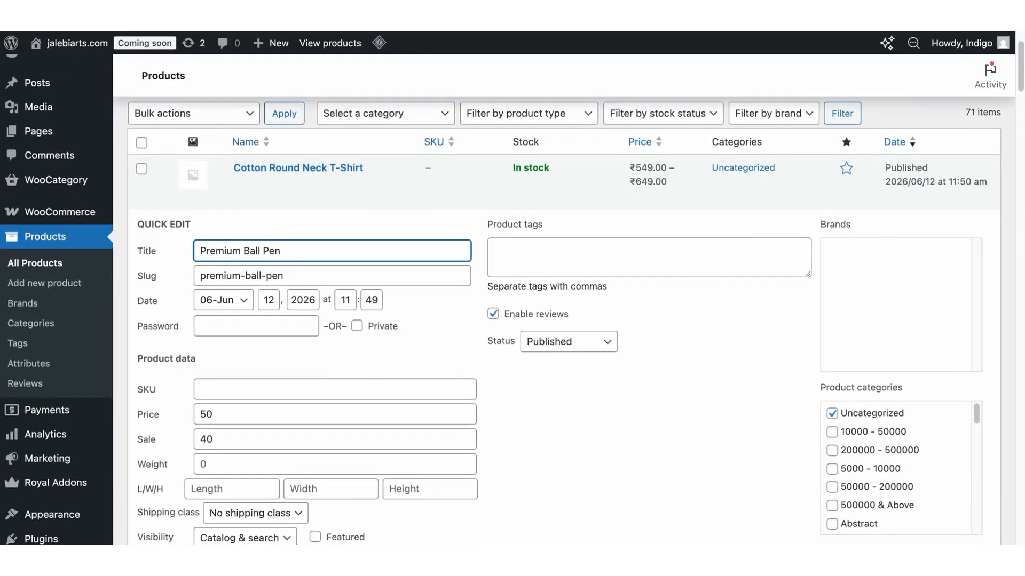
scroll(512, 304, down, 3)
drag(132, 330, 180, 336)
click(159, 335)
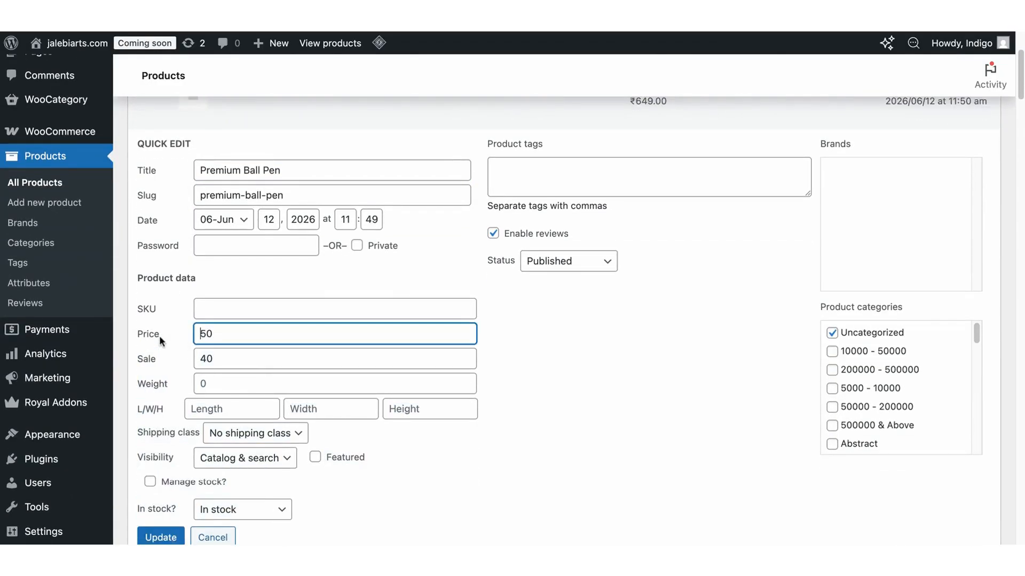
double_click(203, 332)
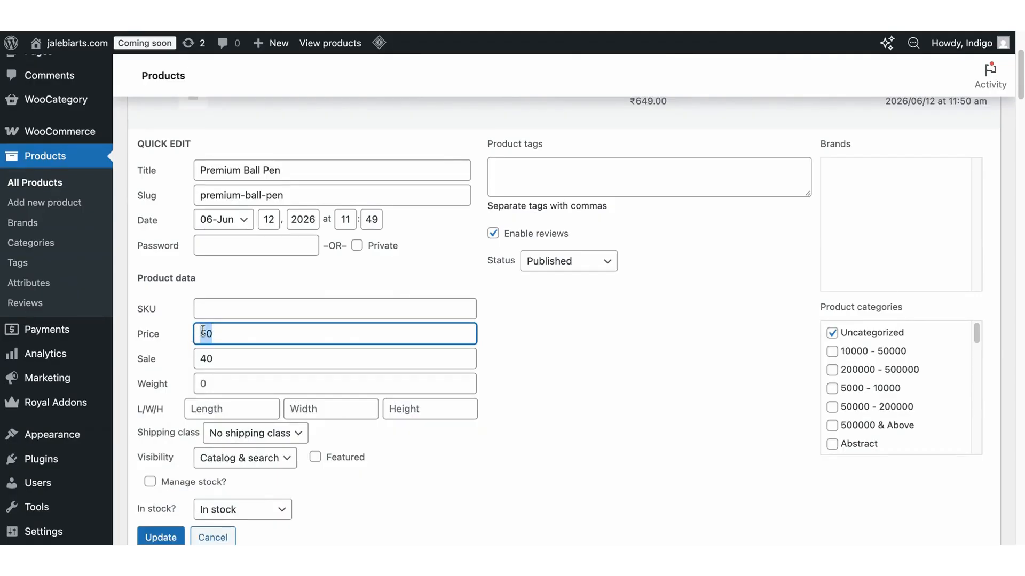
double_click(204, 358)
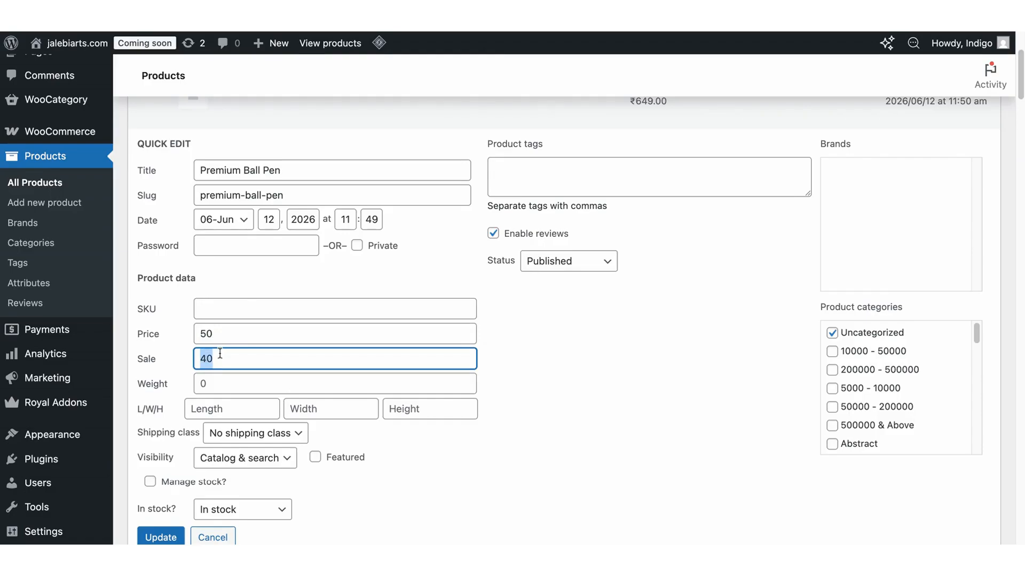
key(BackSpace)
Step: Set the Premium Ball Pen's regular price to 60 and update the product
click(205, 334)
key(BackSpace)
text(6)
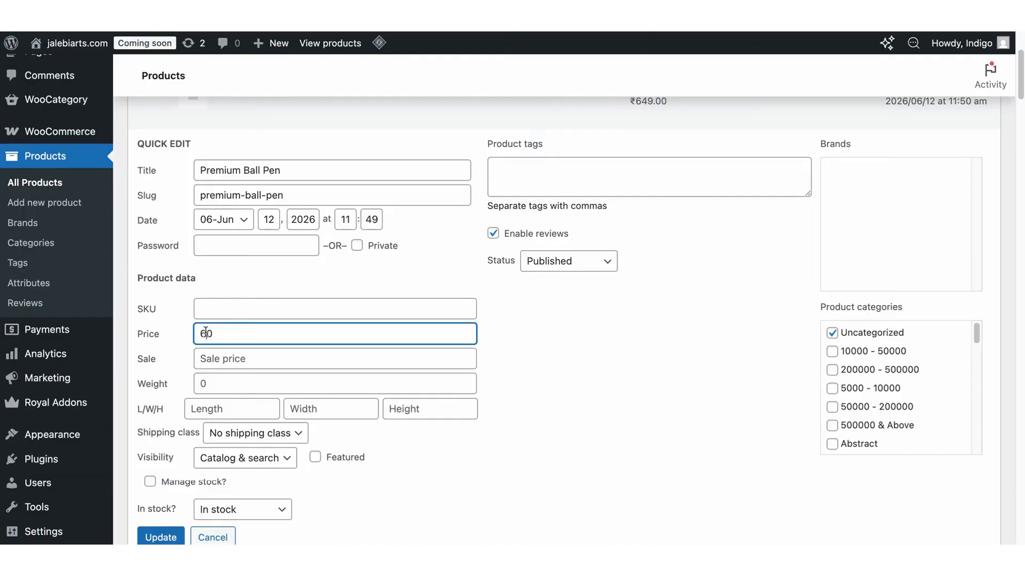
scroll(331, 360, down, 1)
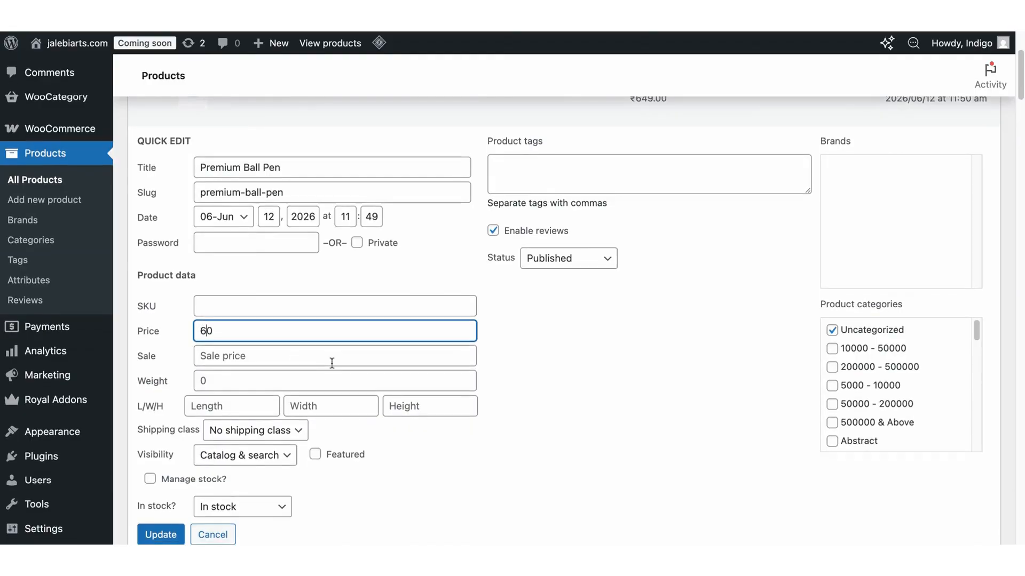
scroll(332, 363, down, 1)
click(149, 512)
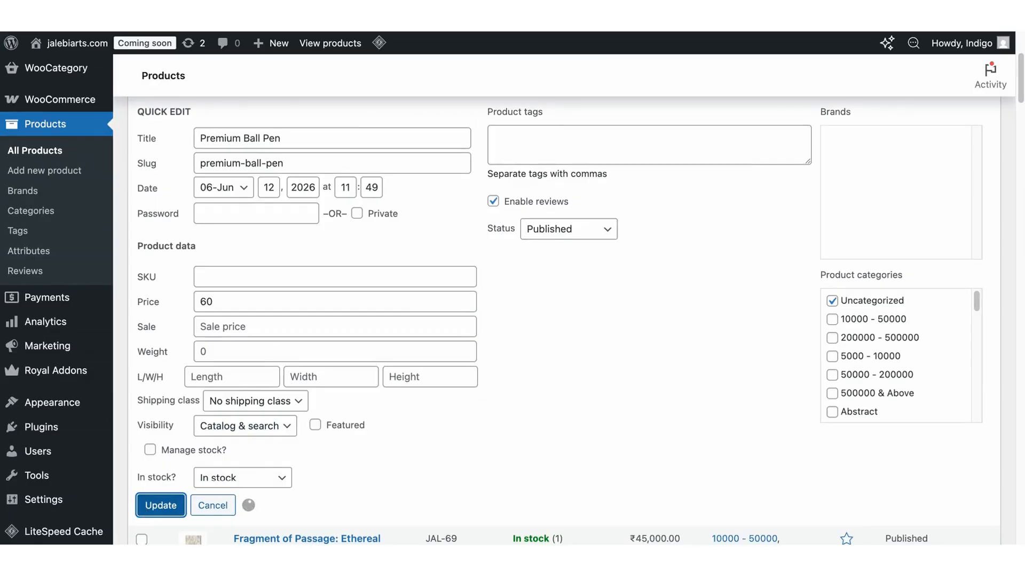
scroll(488, 236, up, 2)
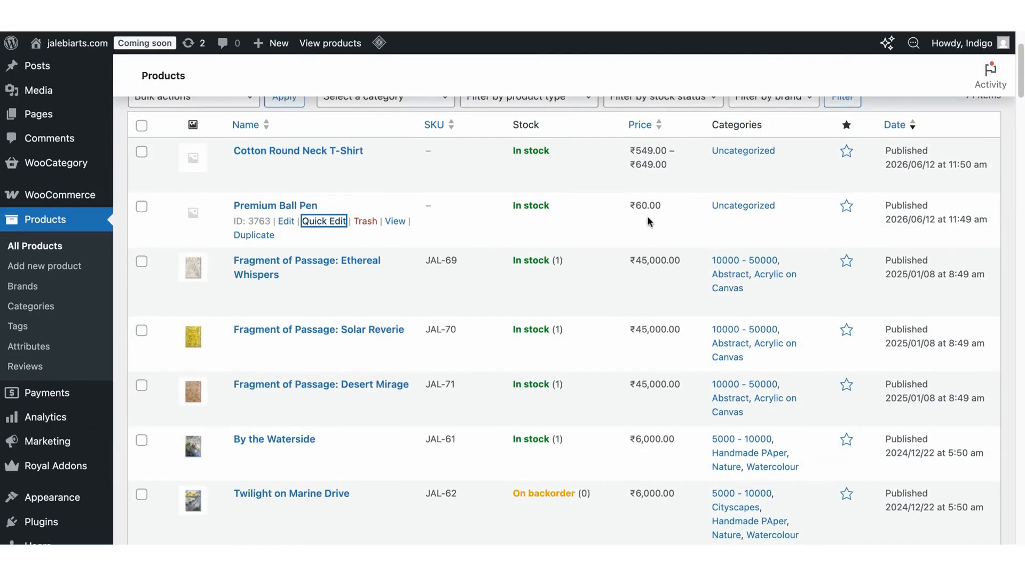
scroll(463, 175, up, 2)
Step: Open the Cotton Round Neck T-Shirt in the full product editor and show its variations
mouse_move(447, 280)
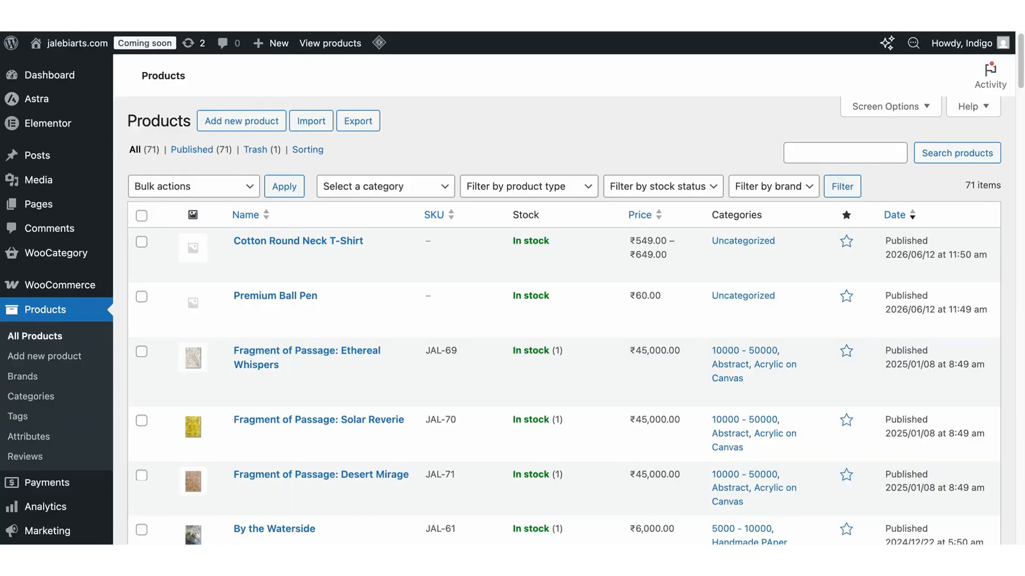
mouse_move(229, 246)
mouse_move(367, 274)
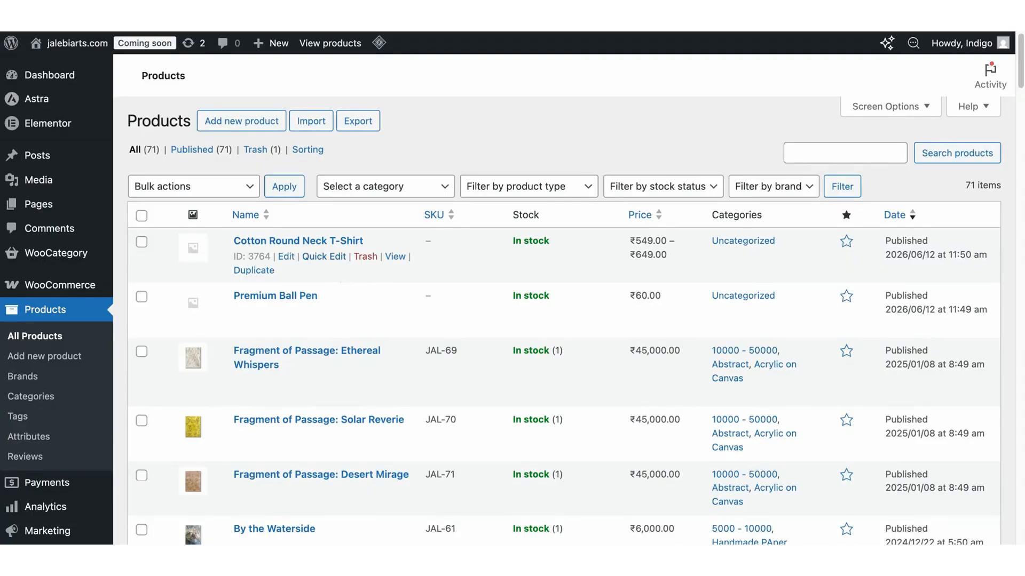
click(294, 258)
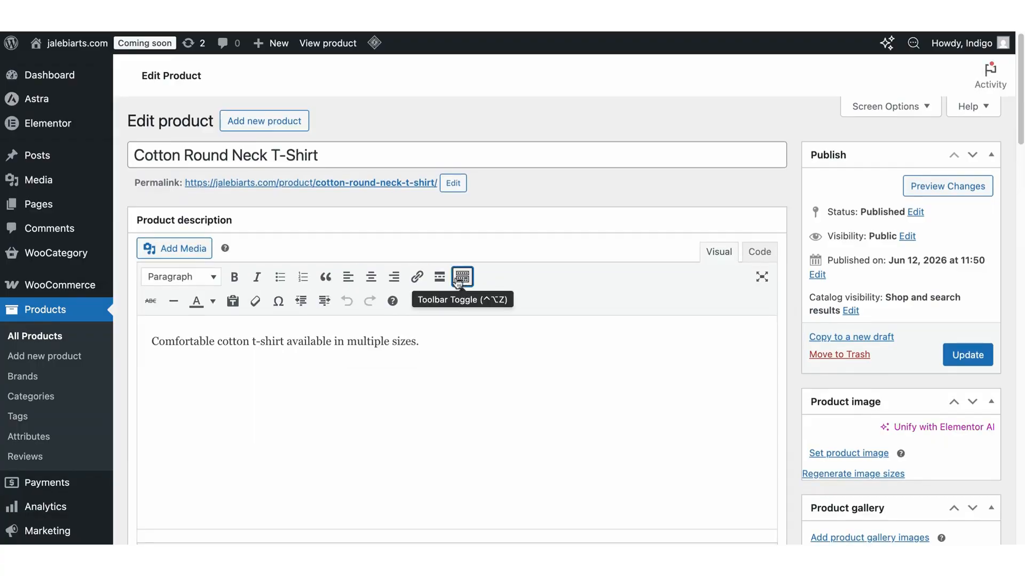
scroll(458, 282, down, 6)
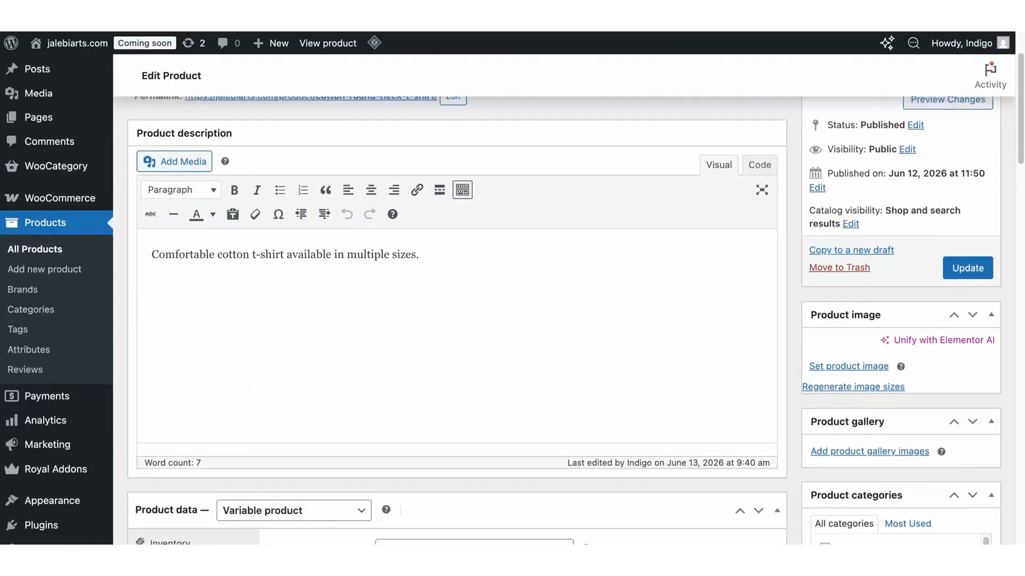
scroll(136, 158, down, 4)
scroll(136, 158, up, 2)
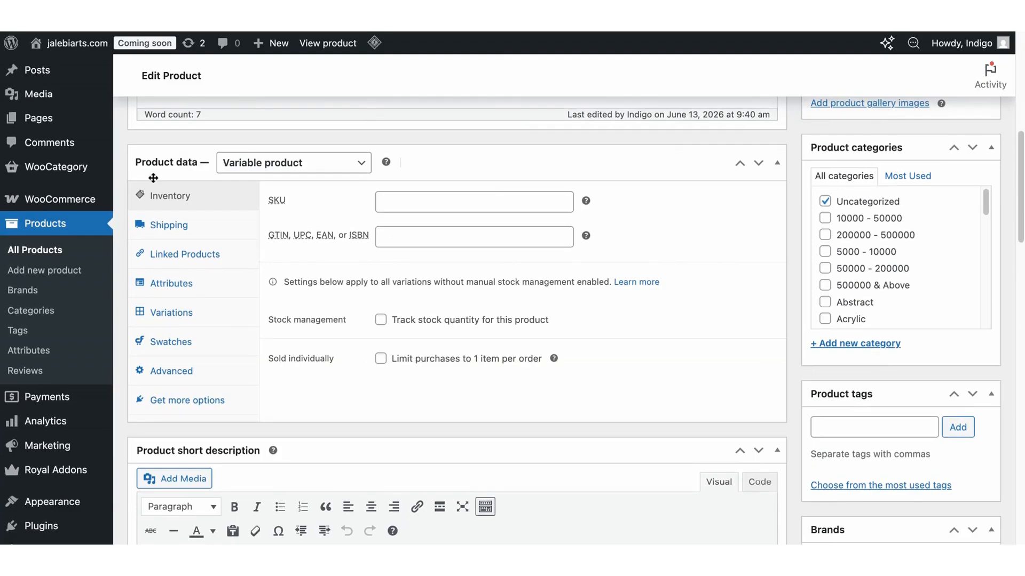
click(208, 316)
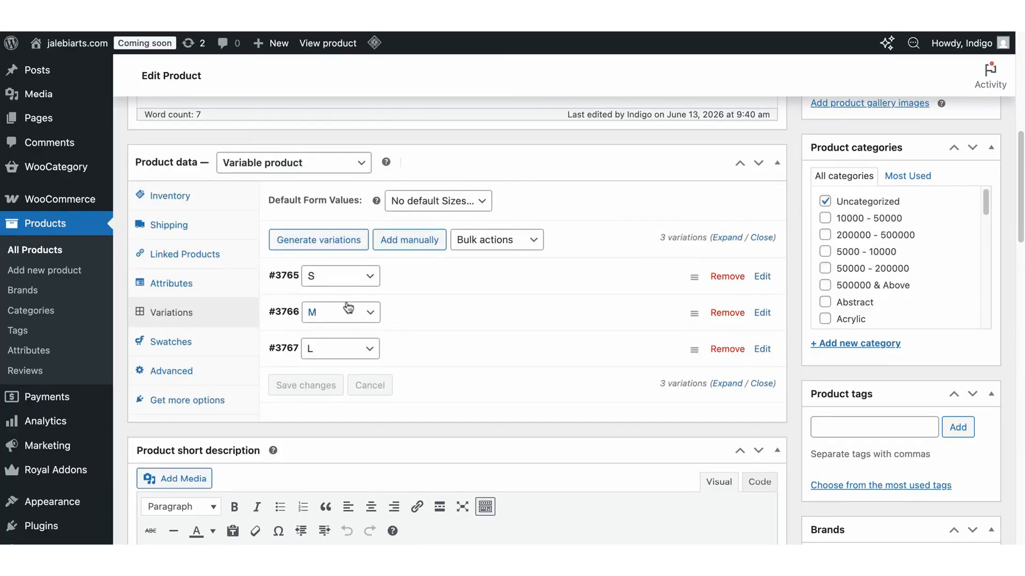
Step: Examine the regular price of each of the T-shirt's S, M and L variations
click(434, 283)
scroll(440, 280, down, 1)
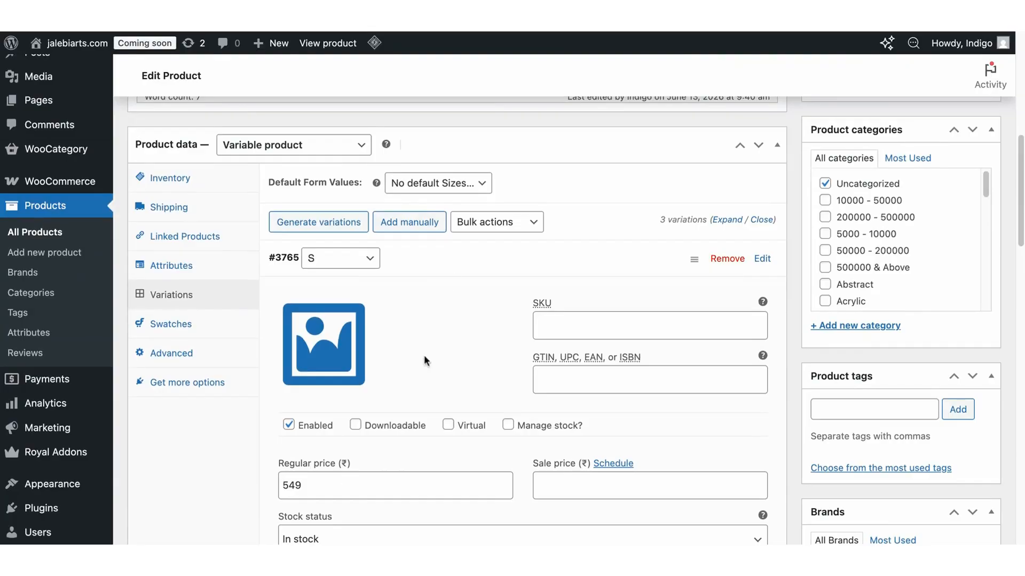
click(432, 258)
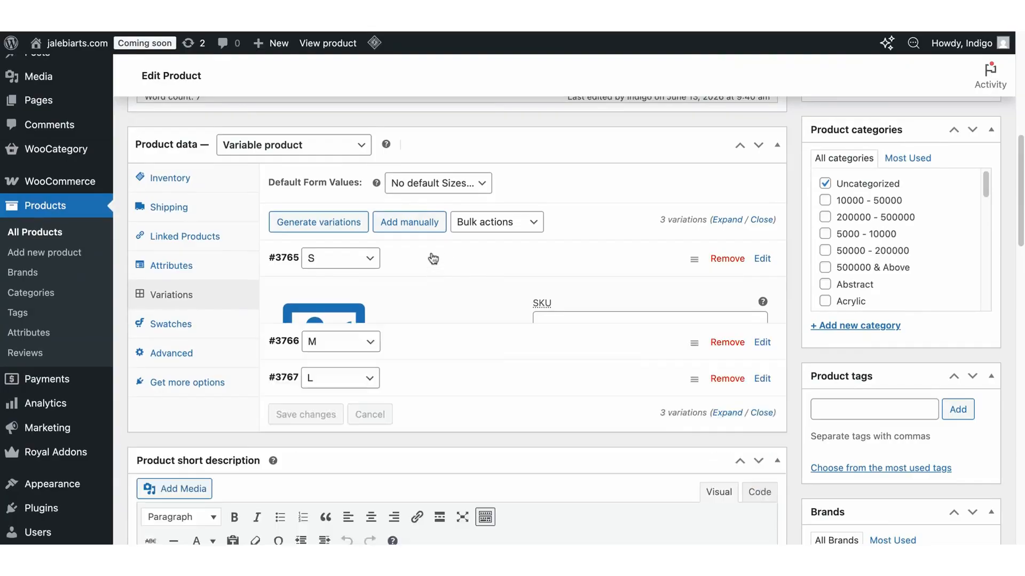
click(449, 293)
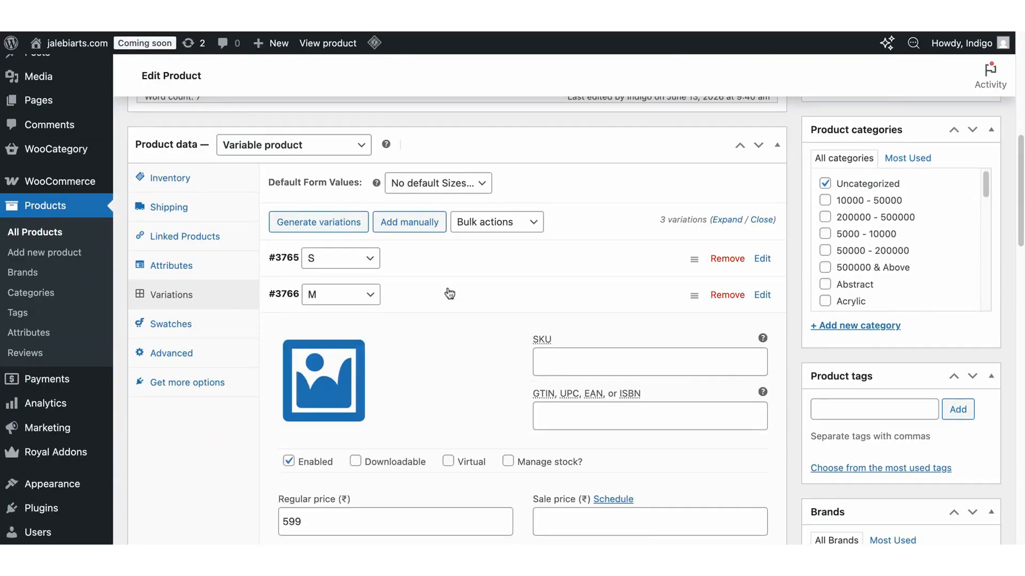
click(450, 294)
click(448, 325)
scroll(446, 319, down, 1)
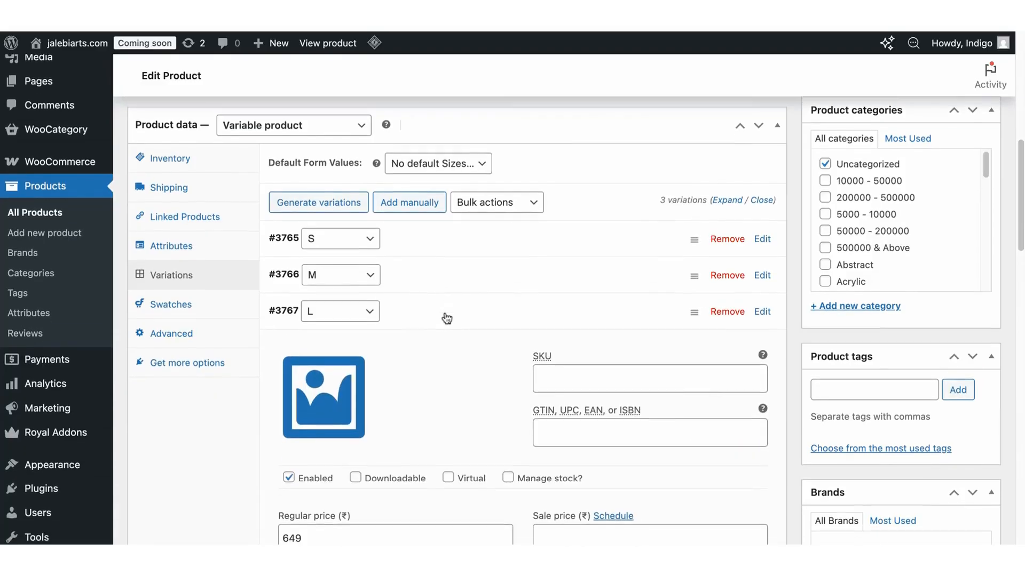
click(446, 318)
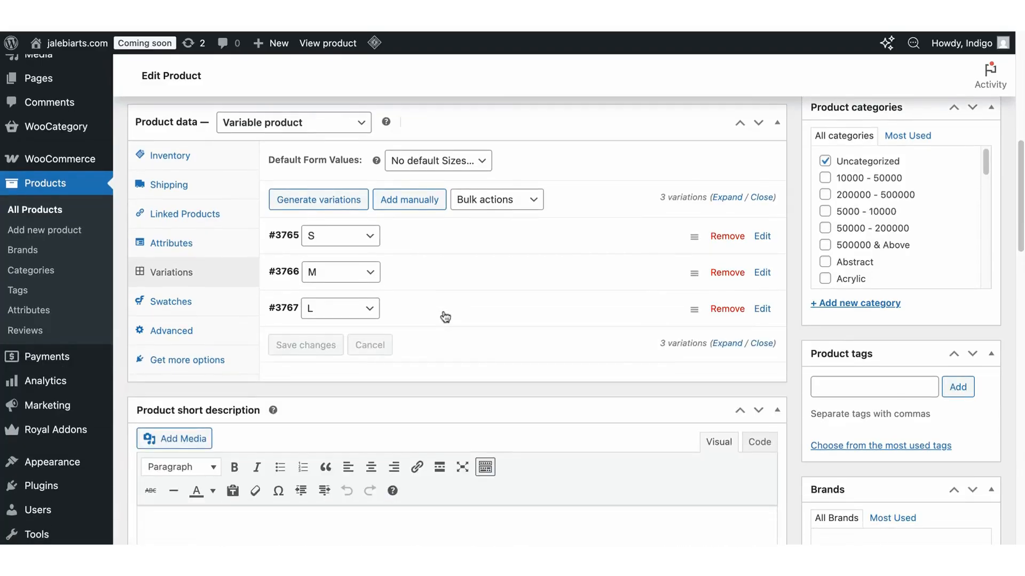
Step: Set the regular price of the T-shirt's S variation to 599
click(449, 248)
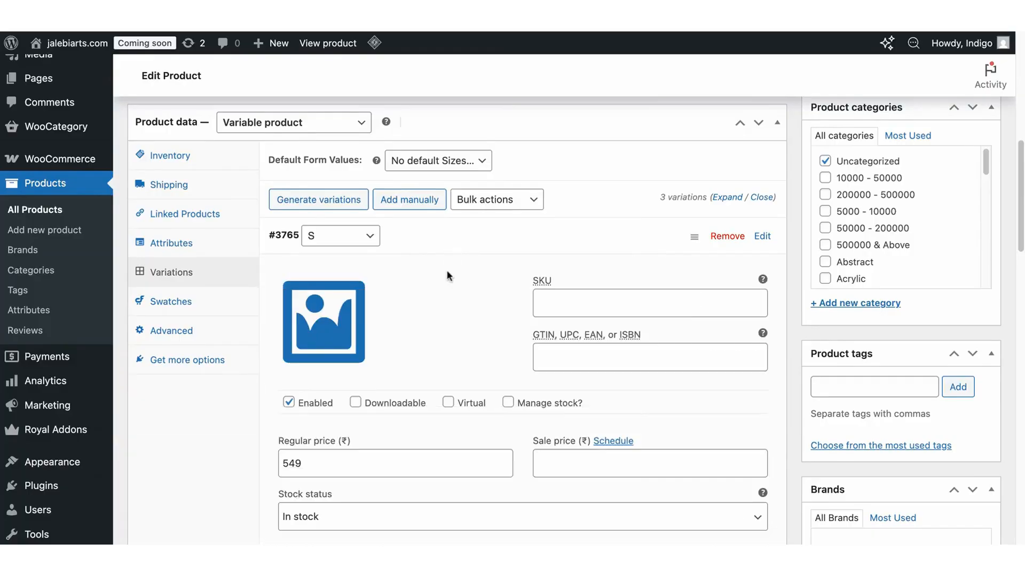
click(351, 468)
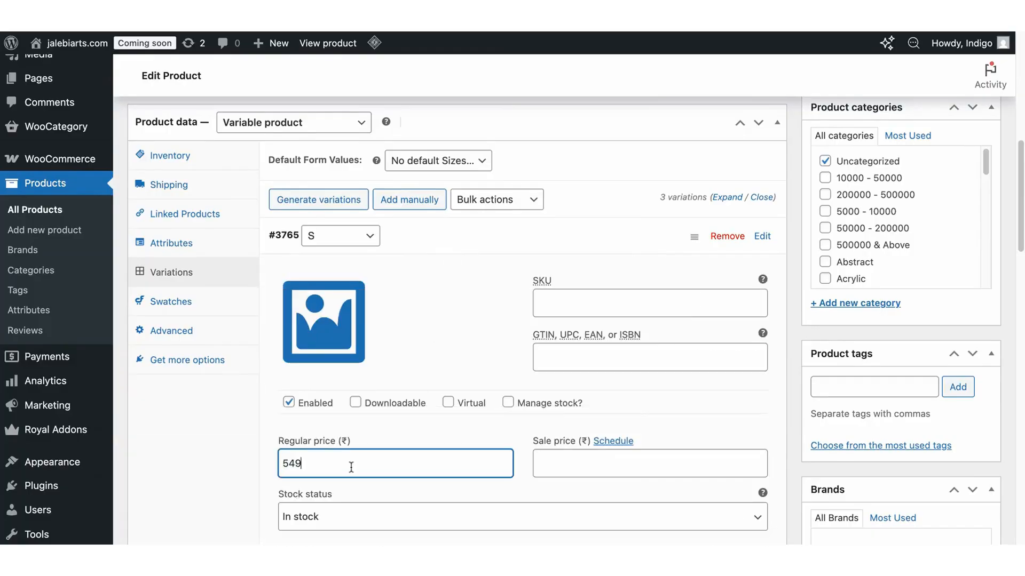
double_click(318, 473)
text(599)
click(481, 252)
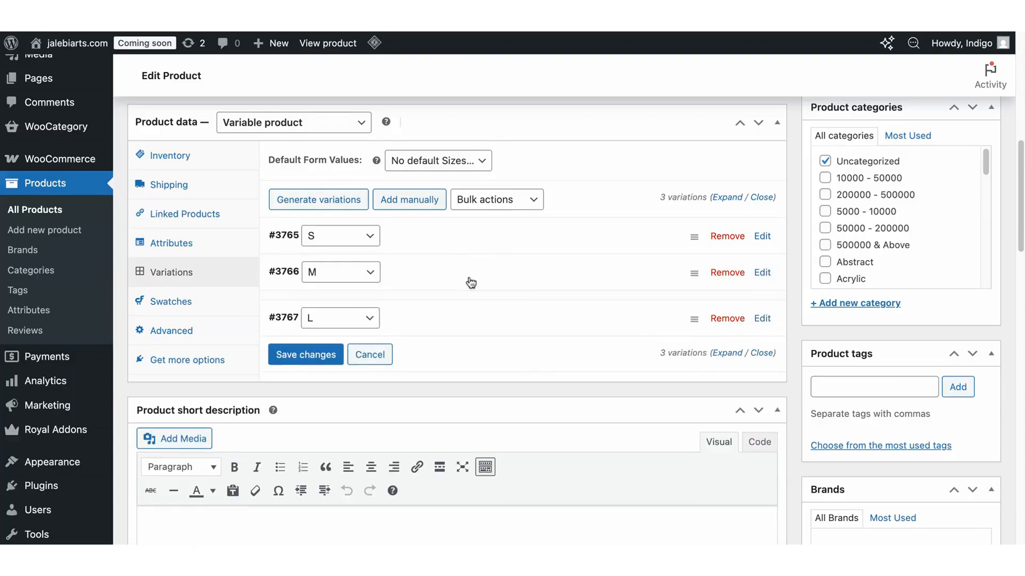
Step: Set the regular price of the T-shirt's M variation to 649
click(470, 282)
double_click(345, 500)
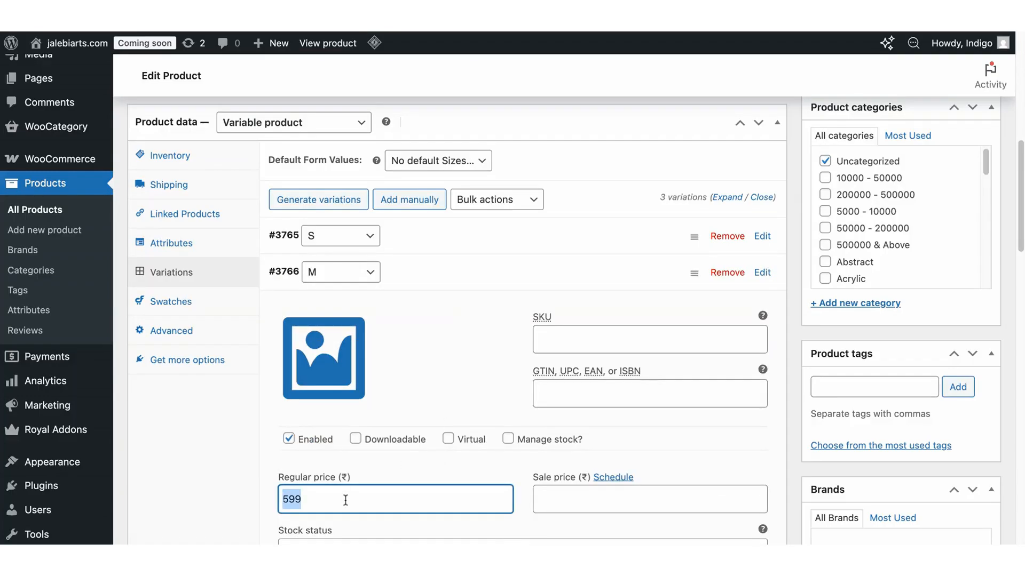
text(649)
click(458, 269)
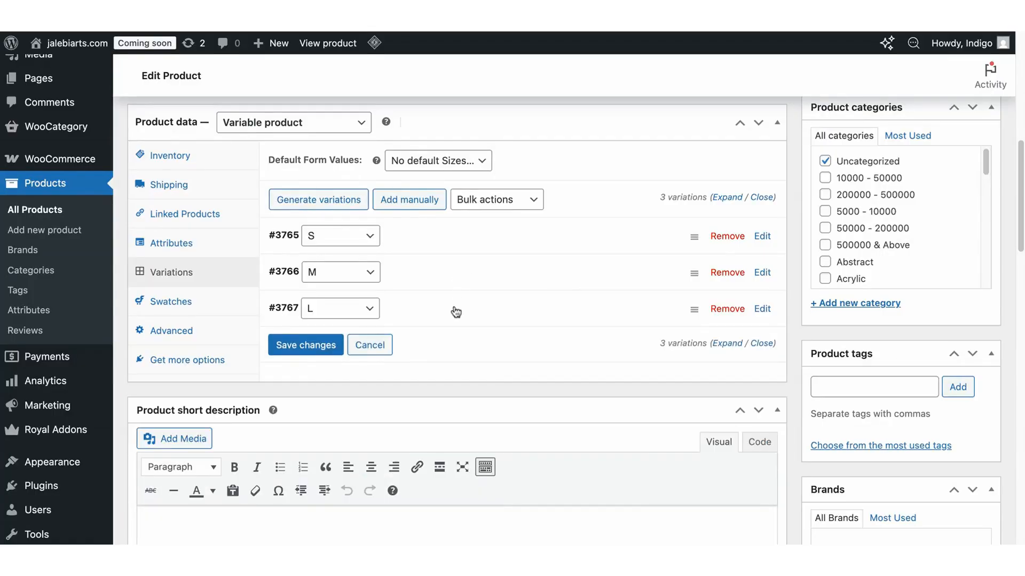
Step: Set the regular price of the T-shirt's L variation to 699
click(455, 308)
scroll(369, 498, down, 1)
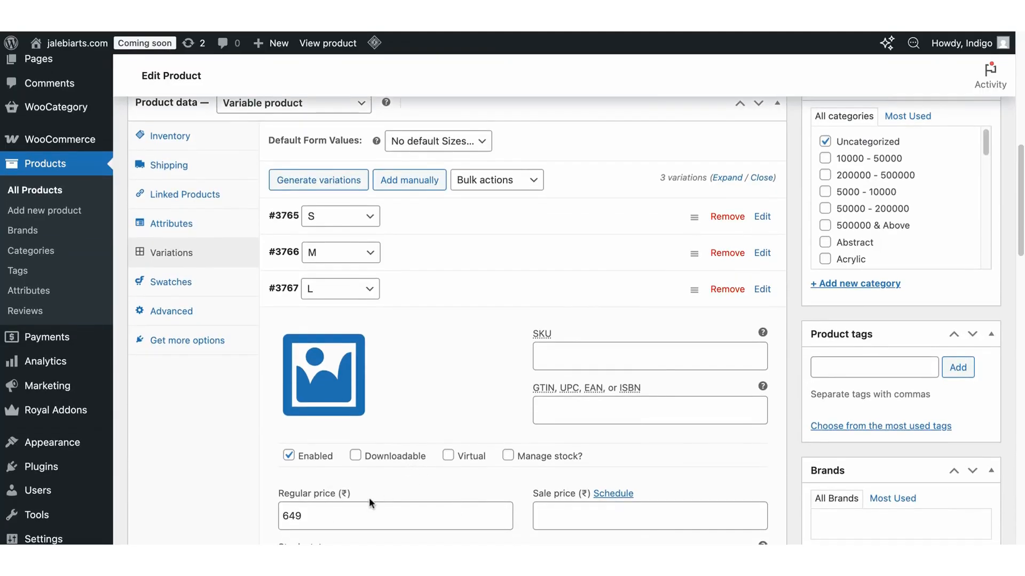
double_click(362, 506)
text(699)
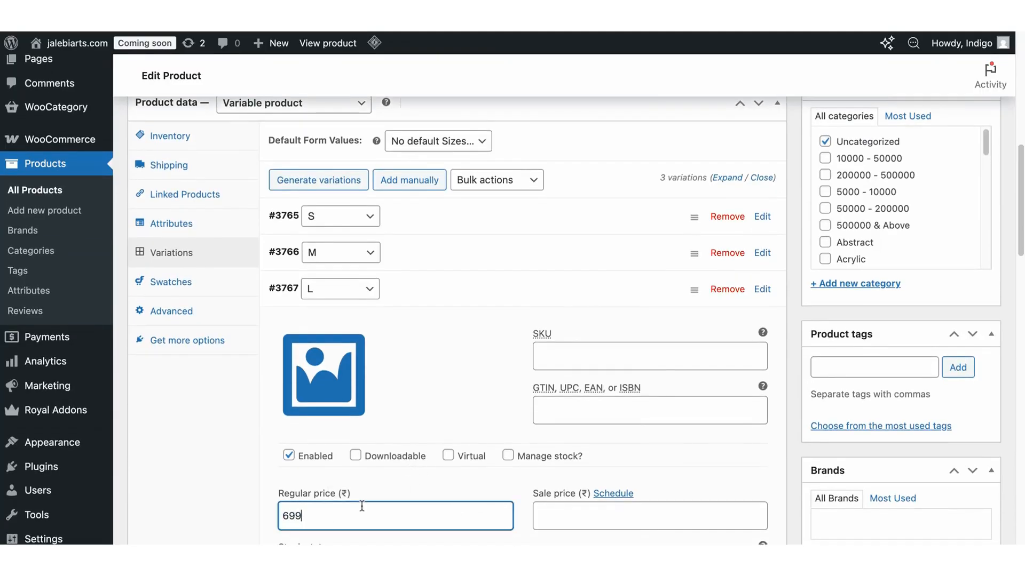
click(512, 296)
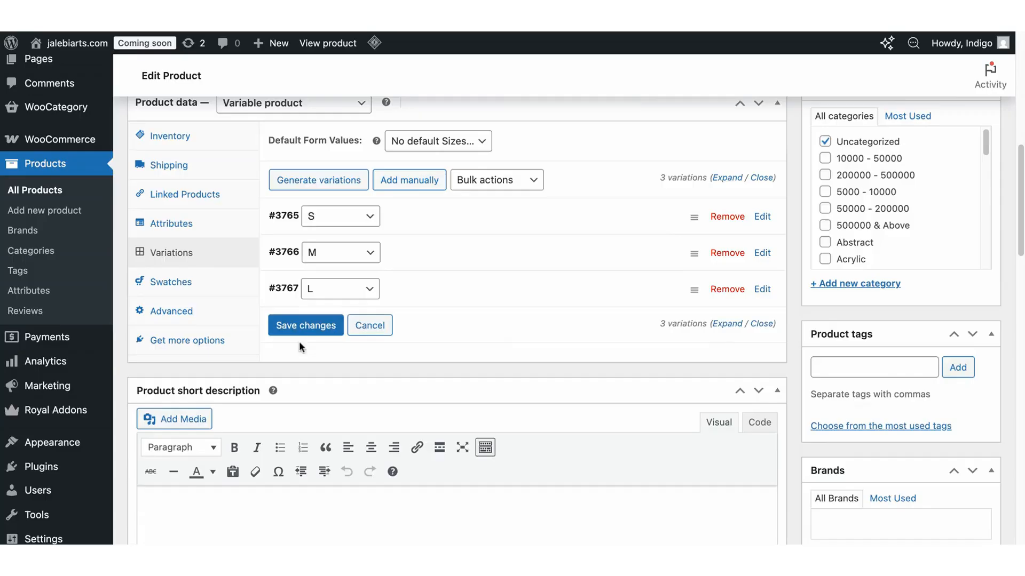
Step: Save the variation changes and update the Cotton Round Neck T-Shirt product
click(297, 343)
scroll(818, 210, up, 7)
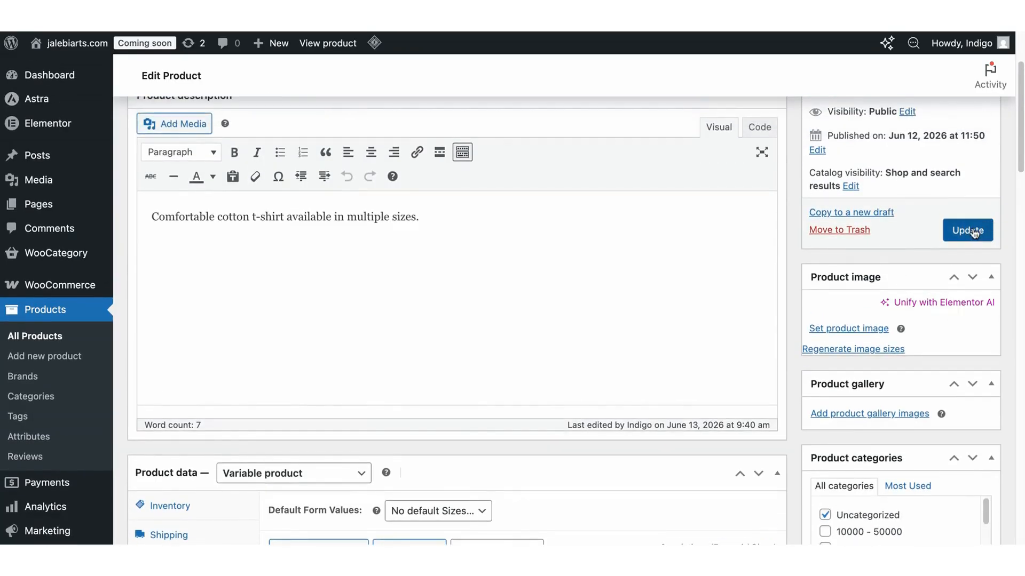
click(974, 233)
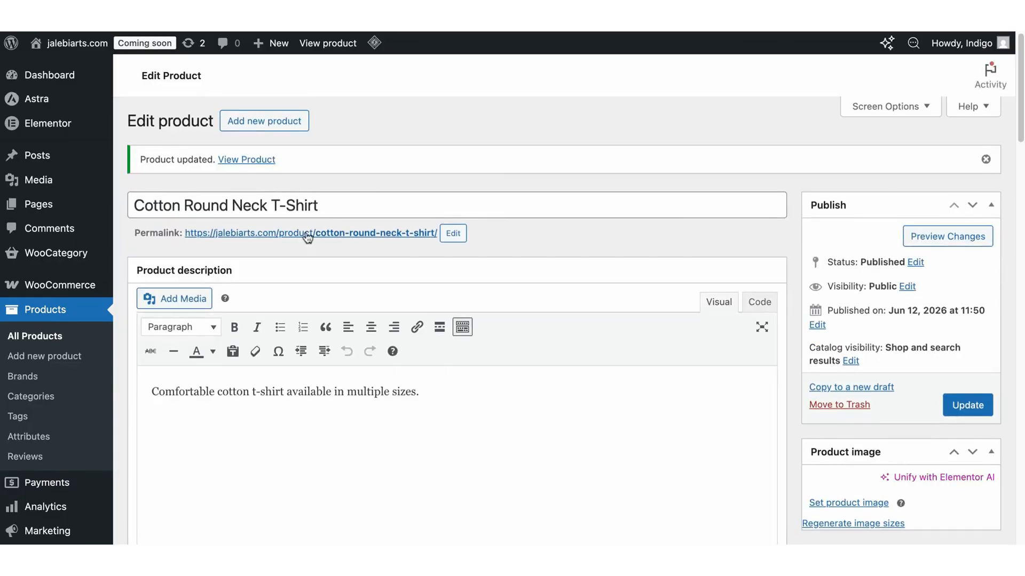
Step: View the updated T-shirt on the storefront and check the prices of sizes S, M and L
click(246, 161)
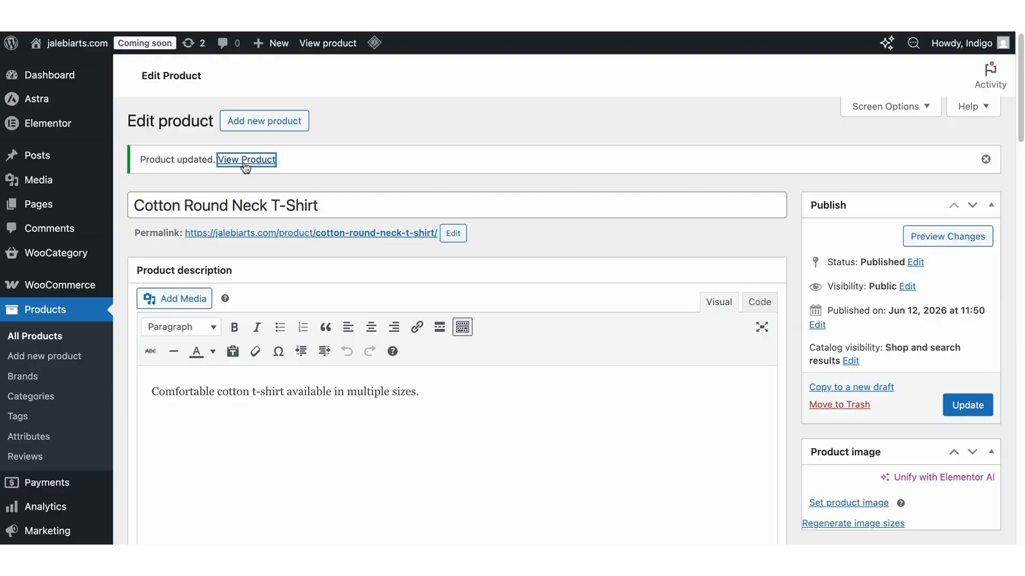
scroll(496, 283, down, 2)
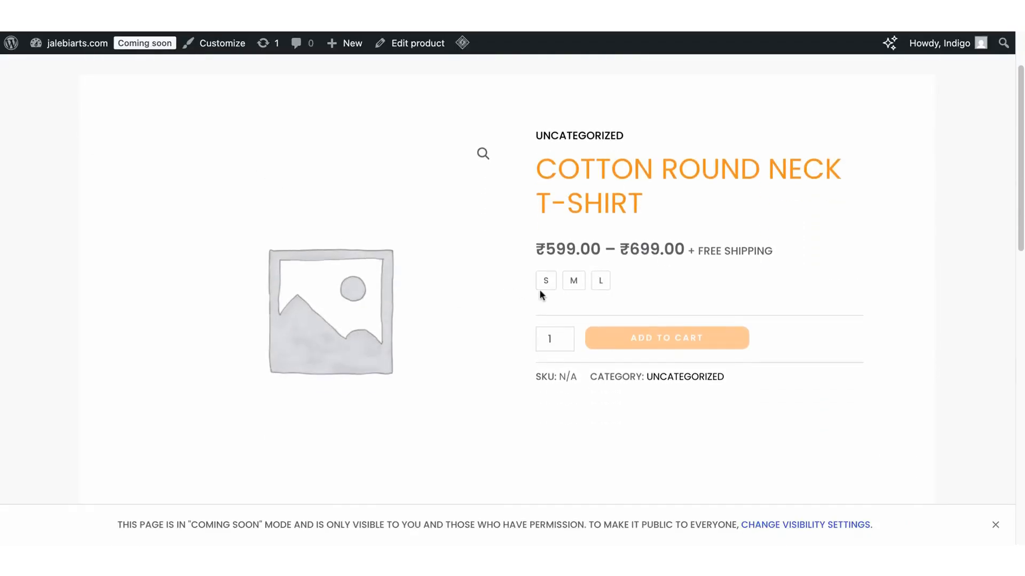
click(544, 282)
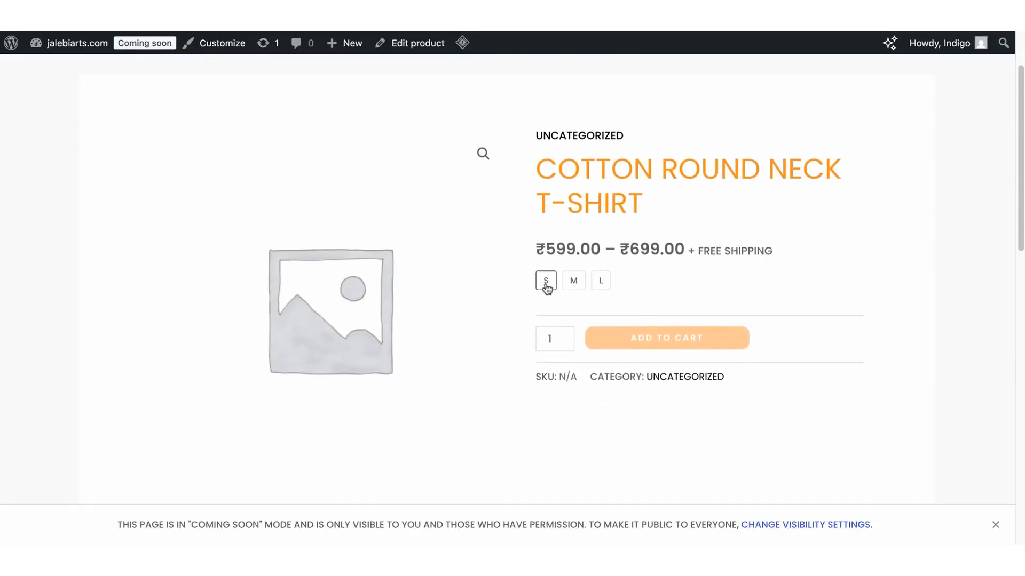
click(572, 279)
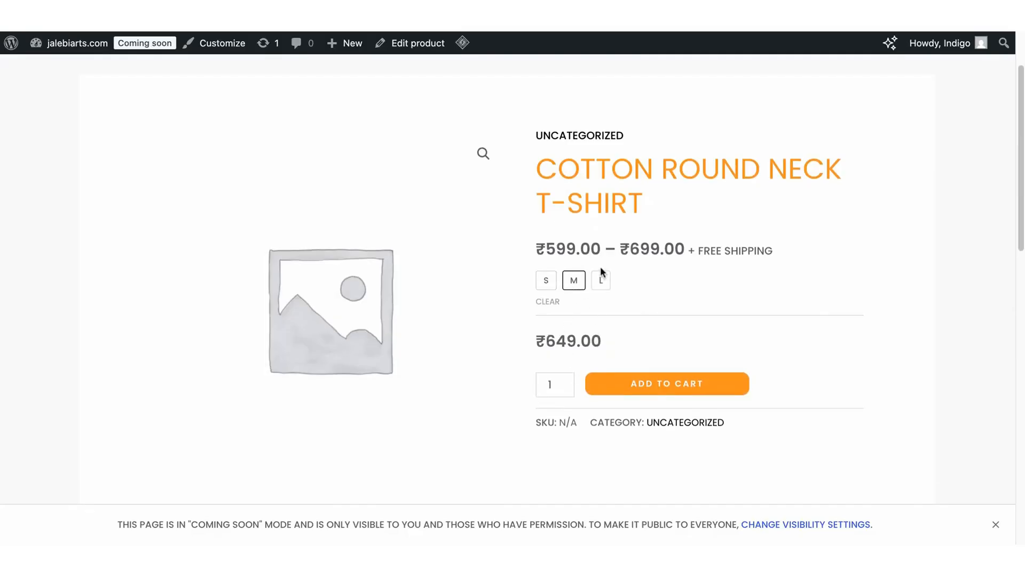
click(601, 282)
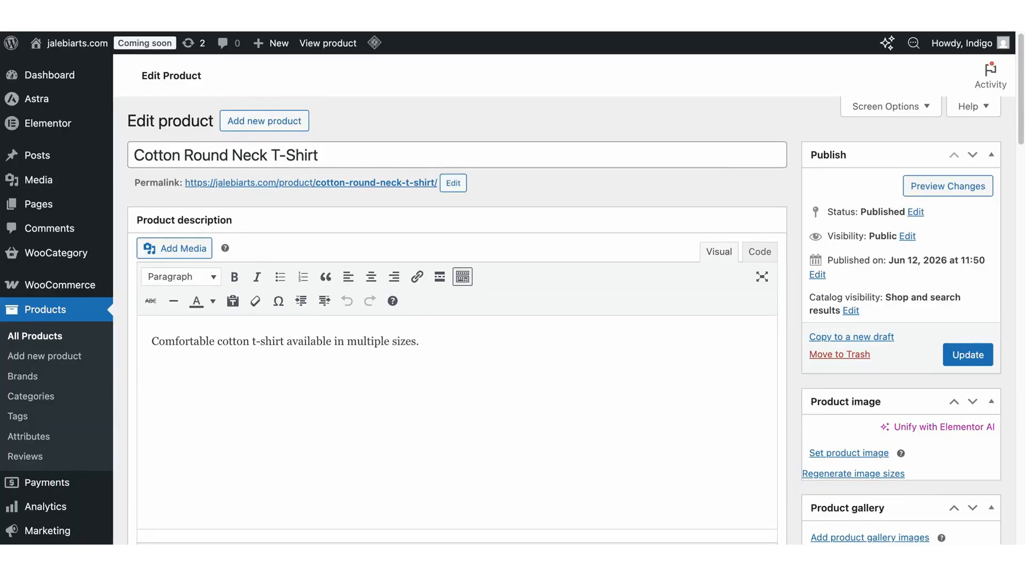
Step: Set the regular price of all the T-shirt's size variations to 600 with one bulk action
scroll(457, 299, down, 3)
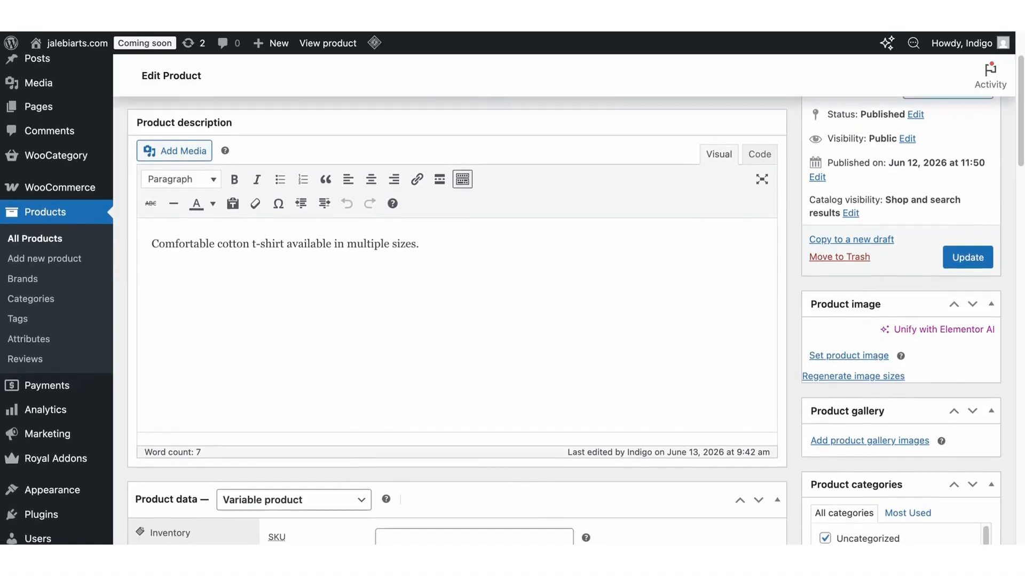
scroll(457, 299, down, 1)
scroll(457, 299, down, 2)
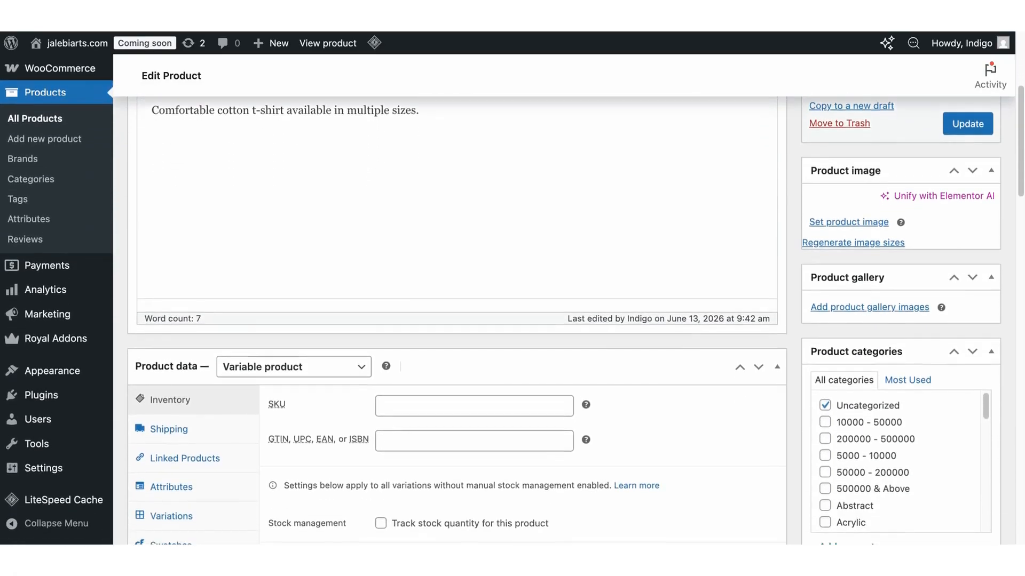
scroll(456, 320, down, 3)
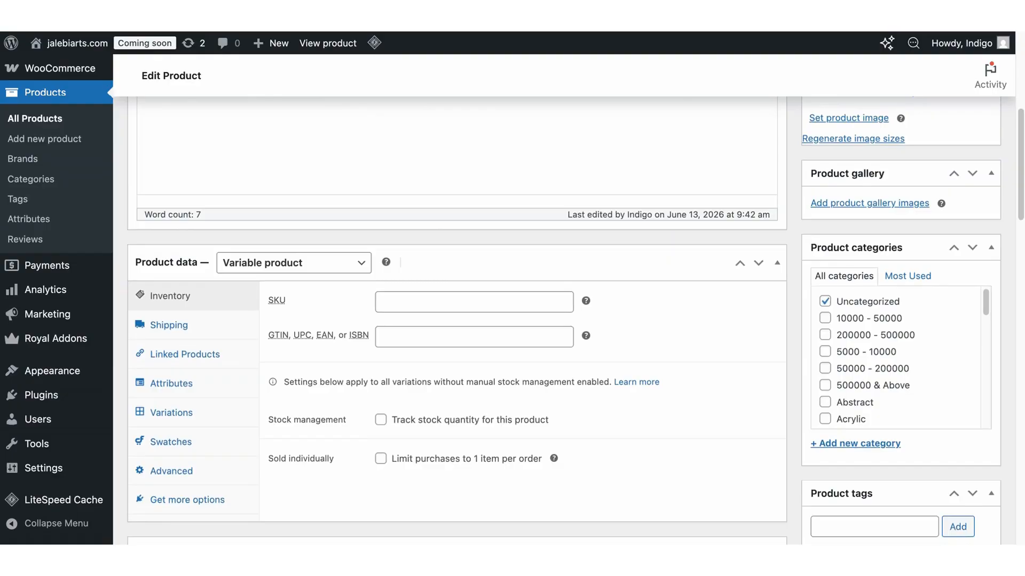
click(171, 412)
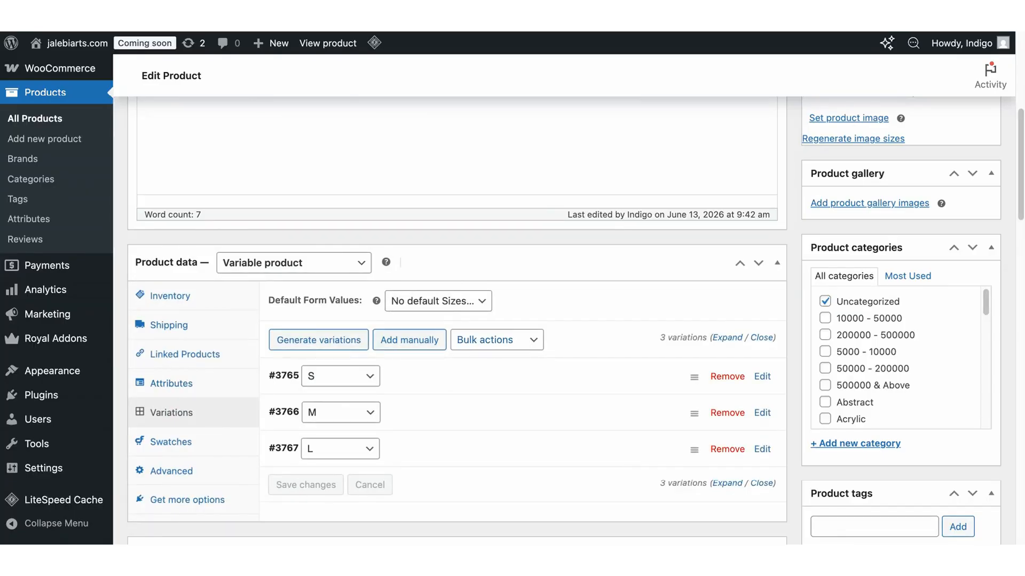
click(497, 340)
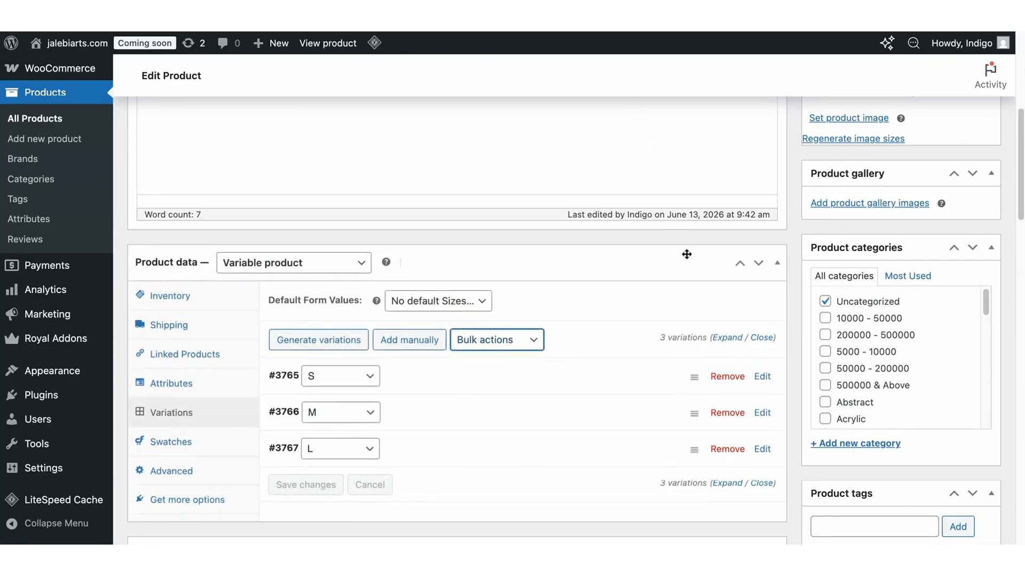
Step: Update the Cotton Round Neck T-Shirt product to publish the bulk price change
scroll(686, 254, up, 3)
scroll(687, 253, up, 1)
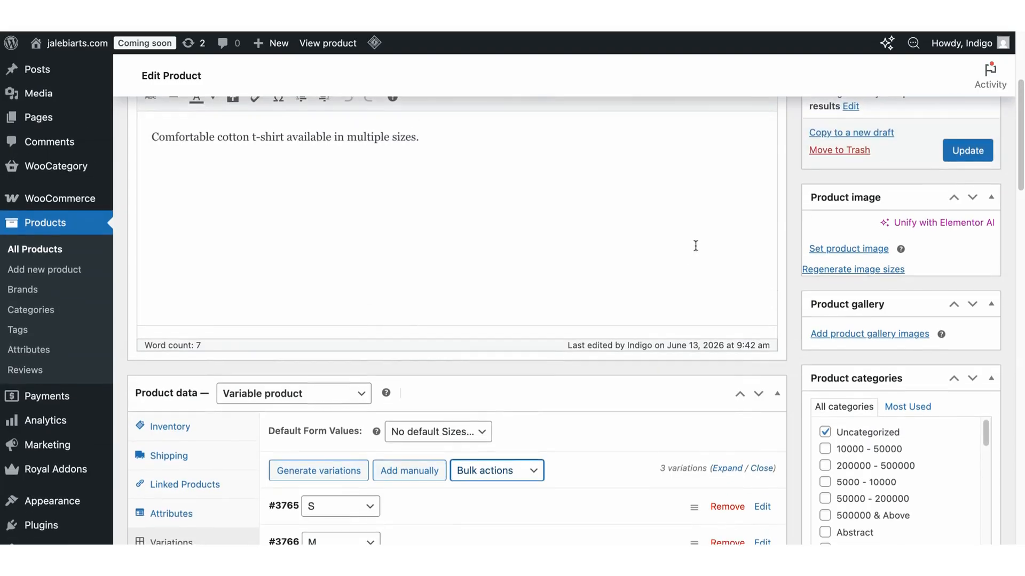
click(959, 153)
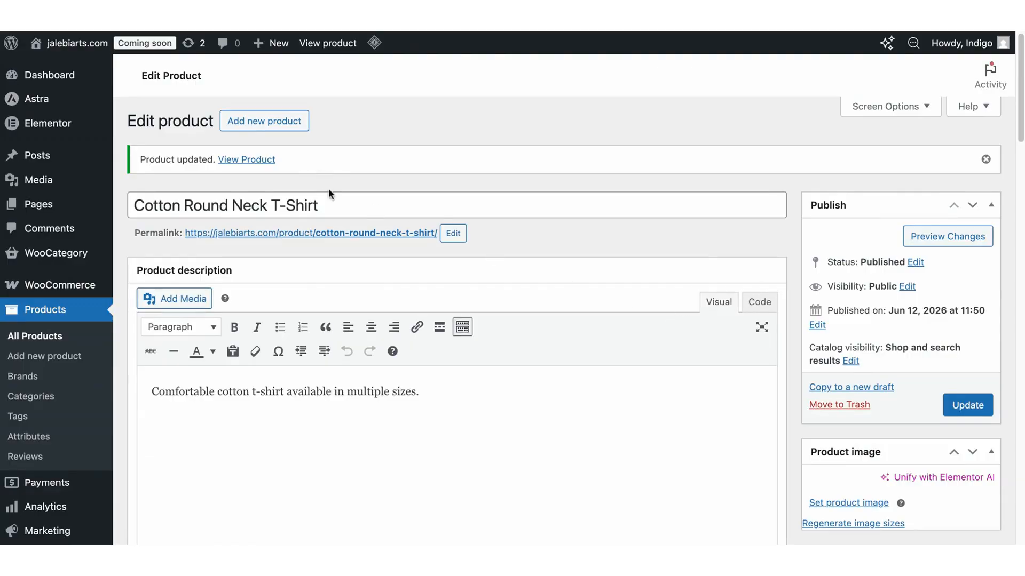
Step: Open the T-shirt's storefront page again and compare the price shown for each of the three sizes
click(243, 160)
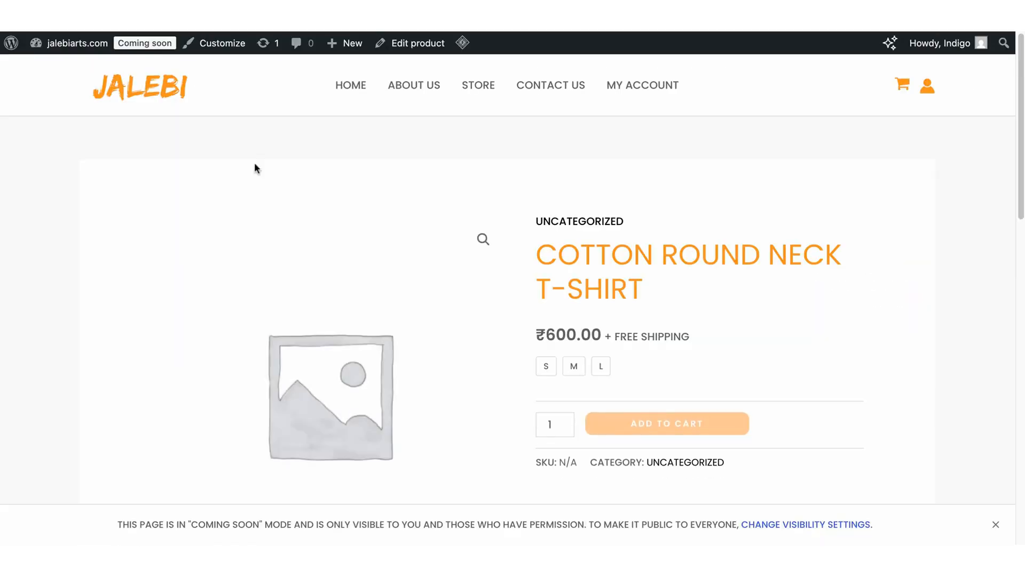
drag(534, 341, 681, 338)
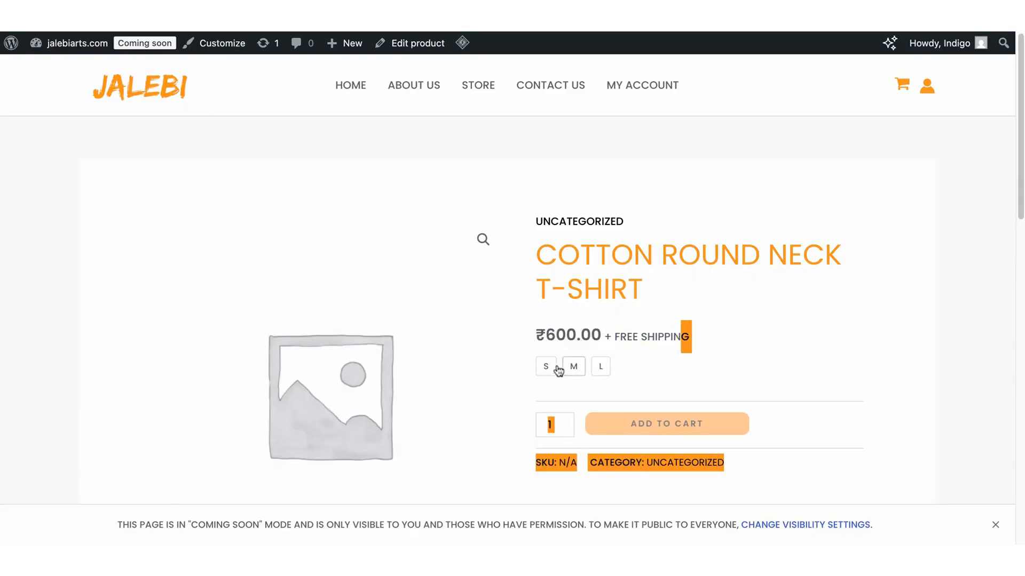
click(542, 373)
click(574, 367)
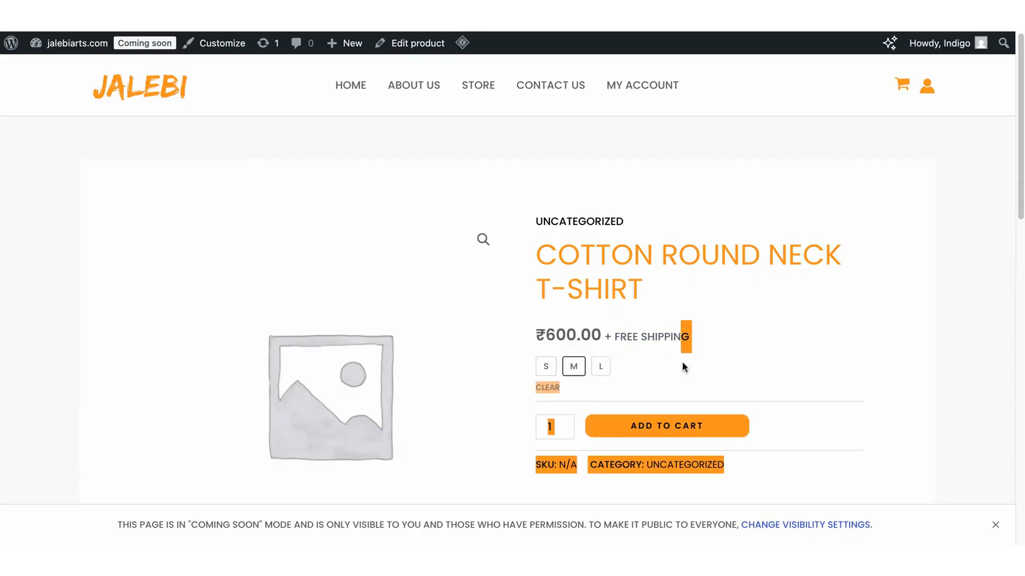
click(594, 372)
click(546, 367)
click(574, 368)
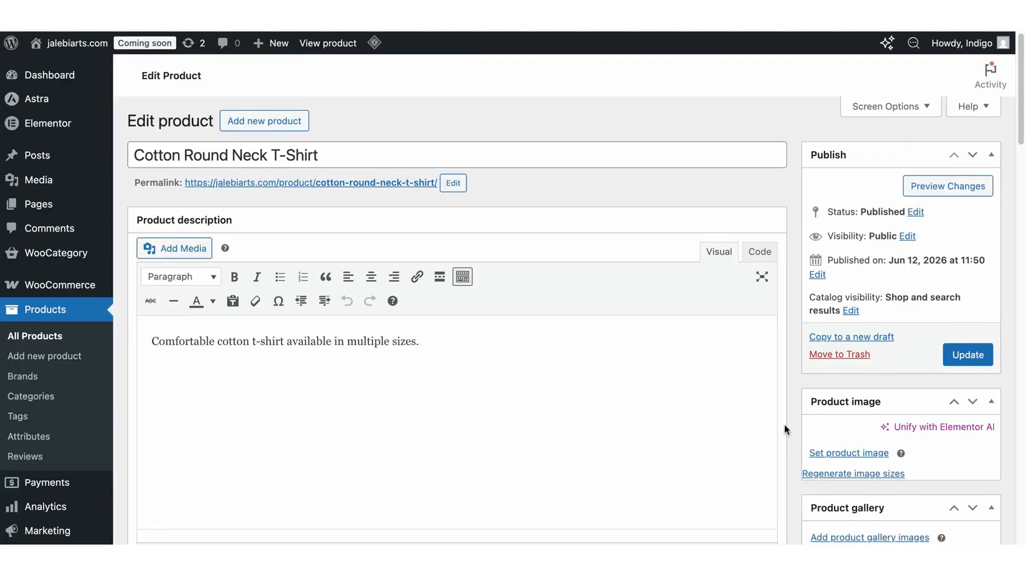
Step: Apply another bulk price change to all of the T-shirt's size variations
scroll(783, 424, down, 6)
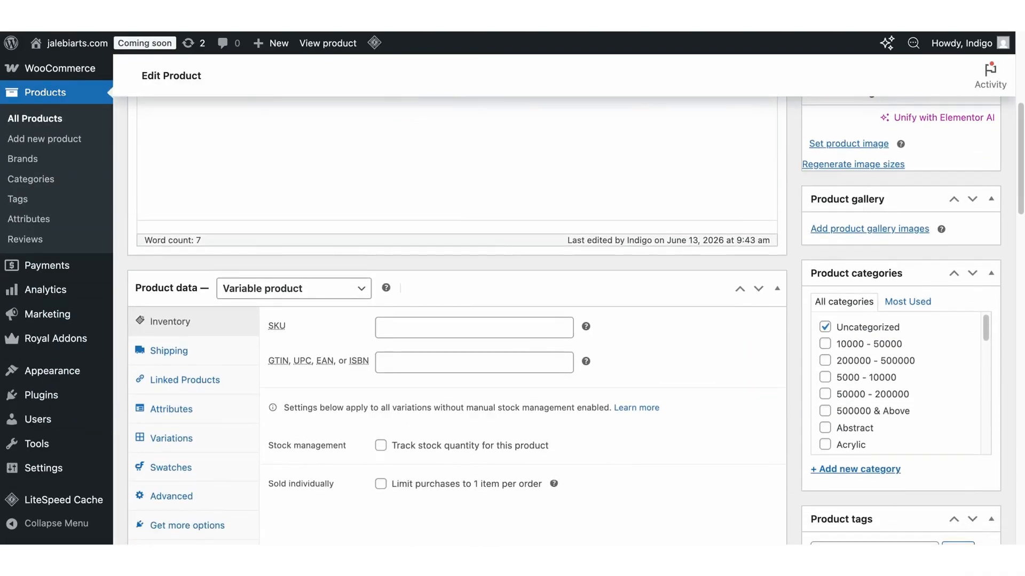
click(199, 440)
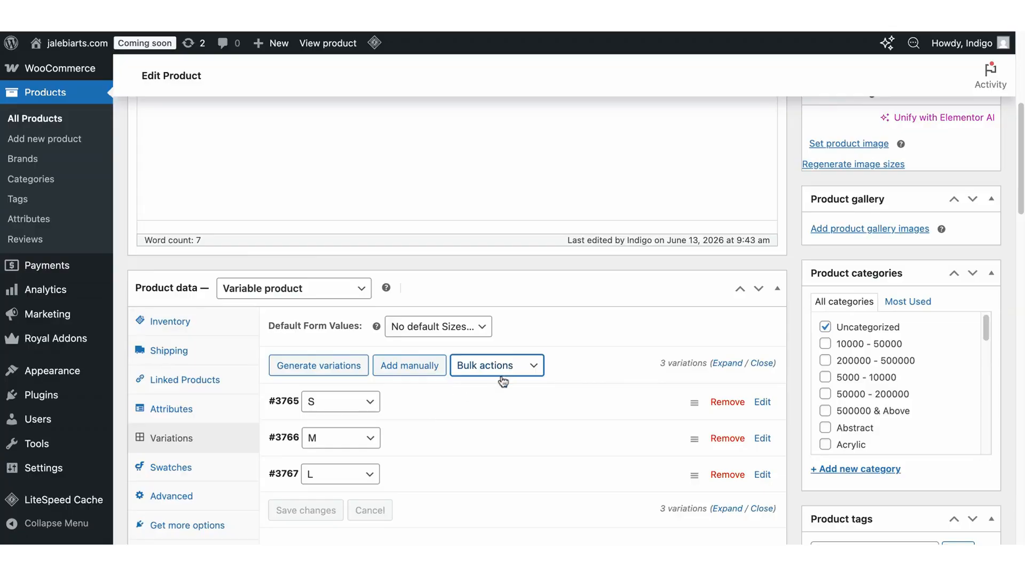
click(472, 411)
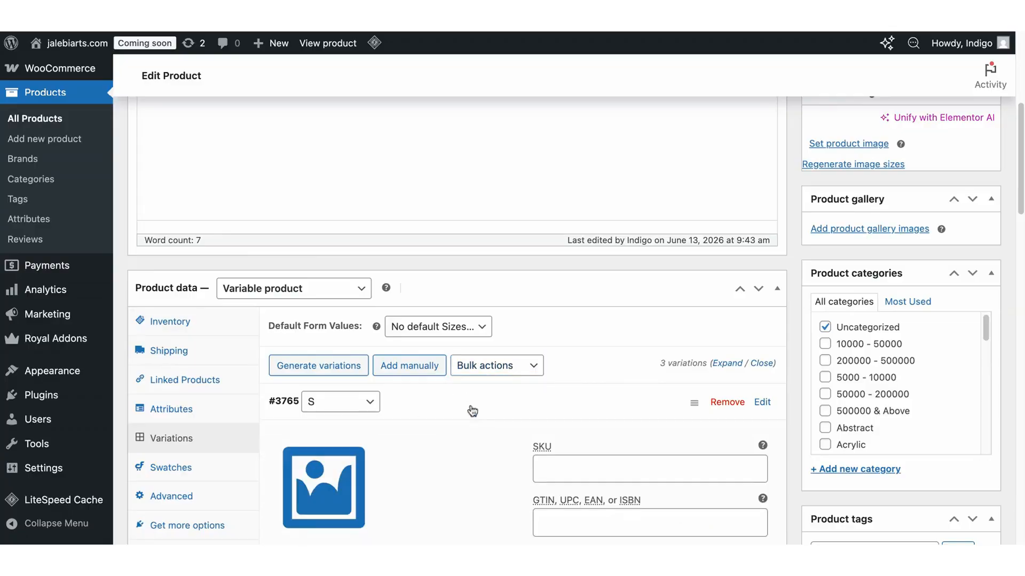
click(508, 365)
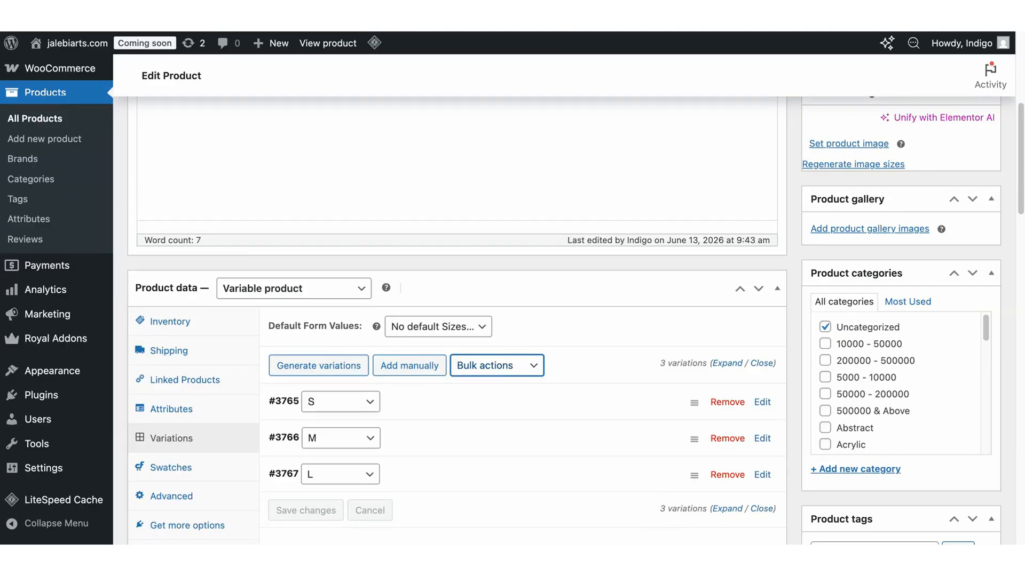
Step: Update the Cotton Round Neck T-Shirt product and view it on the storefront
scroll(716, 258, up, 4)
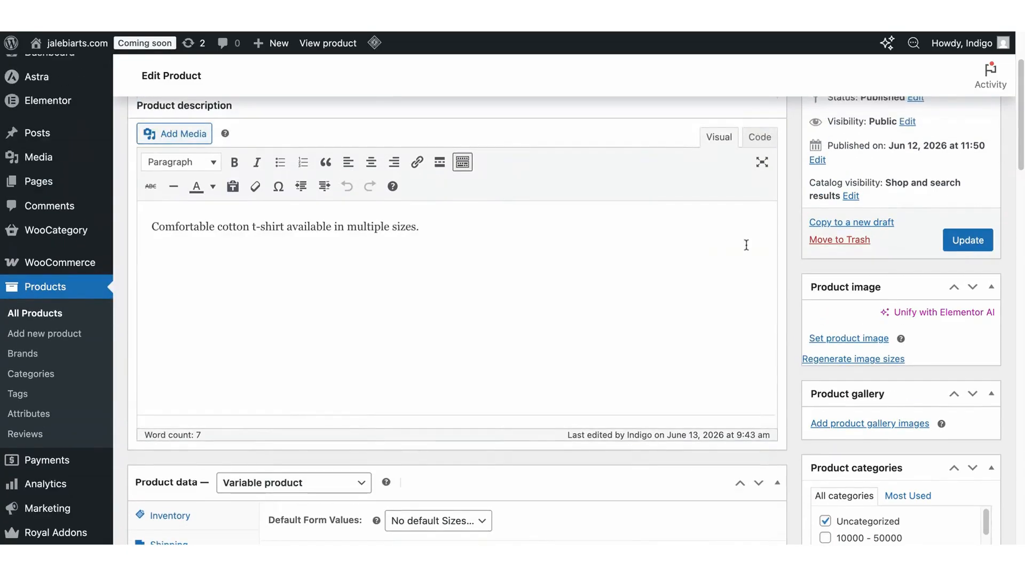
click(967, 240)
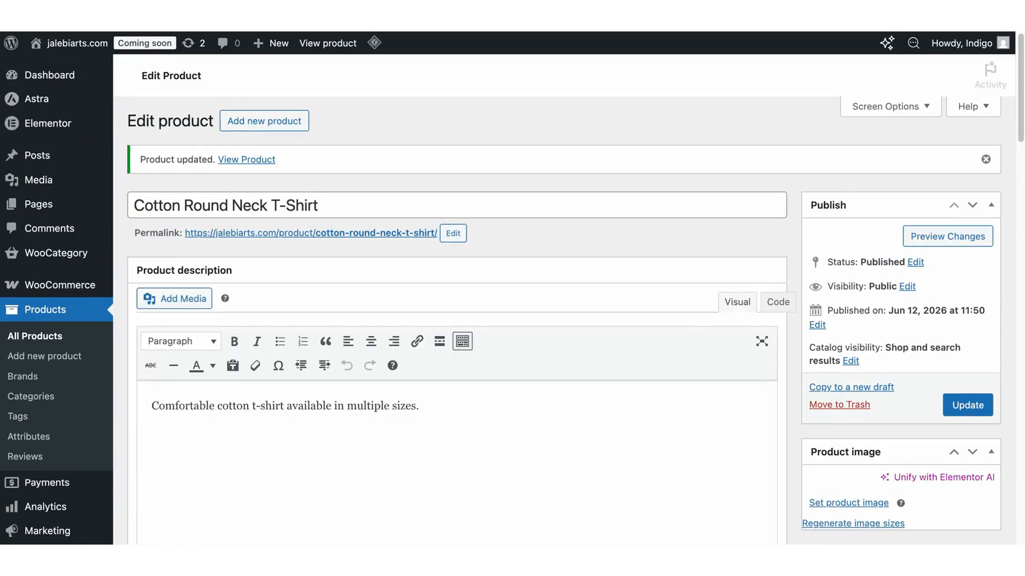
click(257, 160)
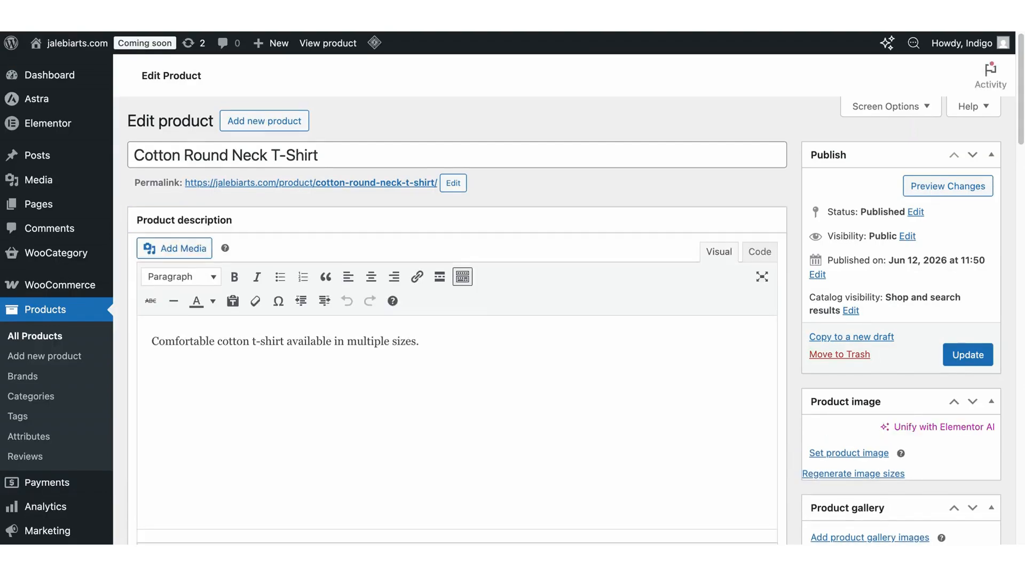
Step: Return to the T-shirt's product data for further editing
scroll(566, 340, down, 8)
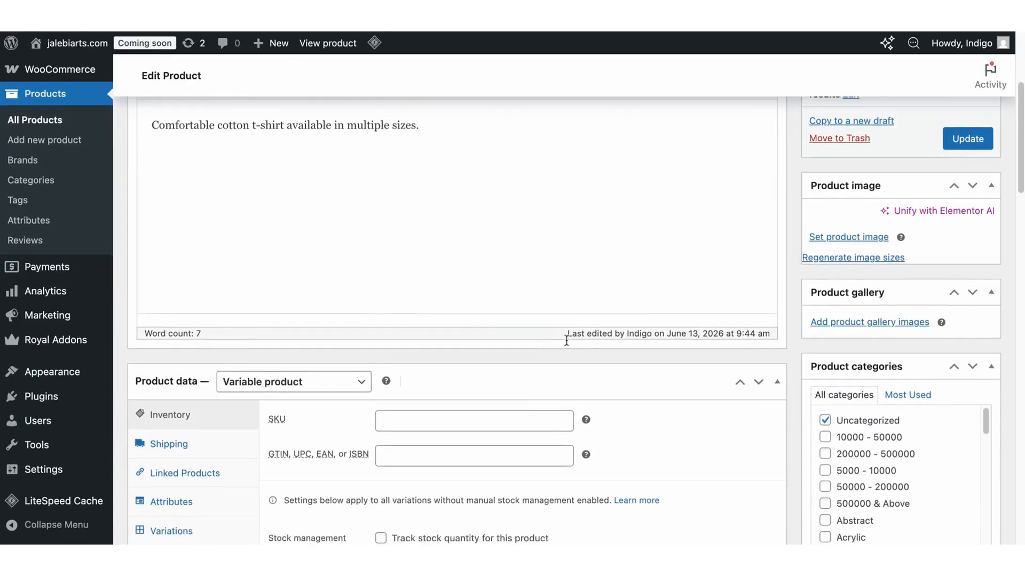